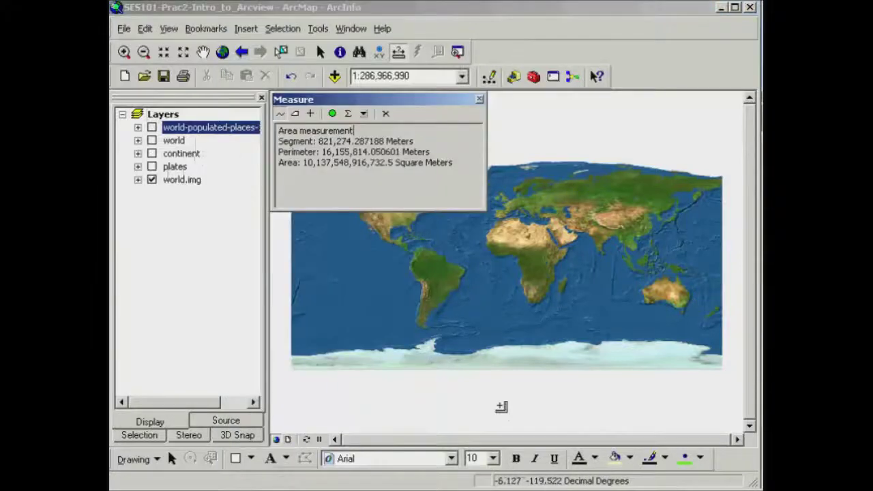
Close the Measure results window and switch back to the Select Elements tool
click(500, 406)
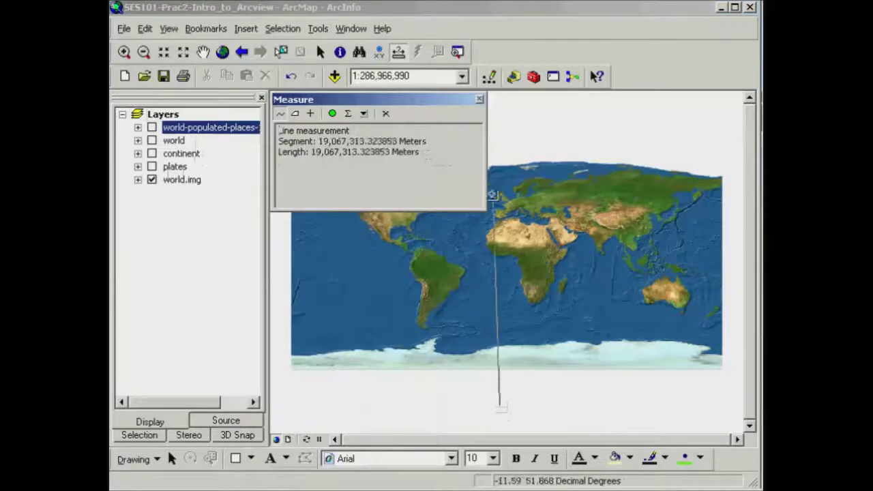
click(479, 100)
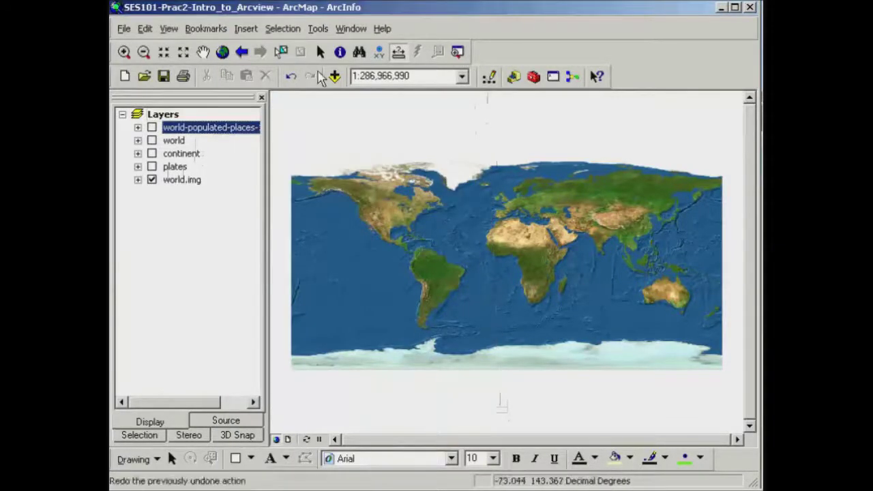
click(322, 53)
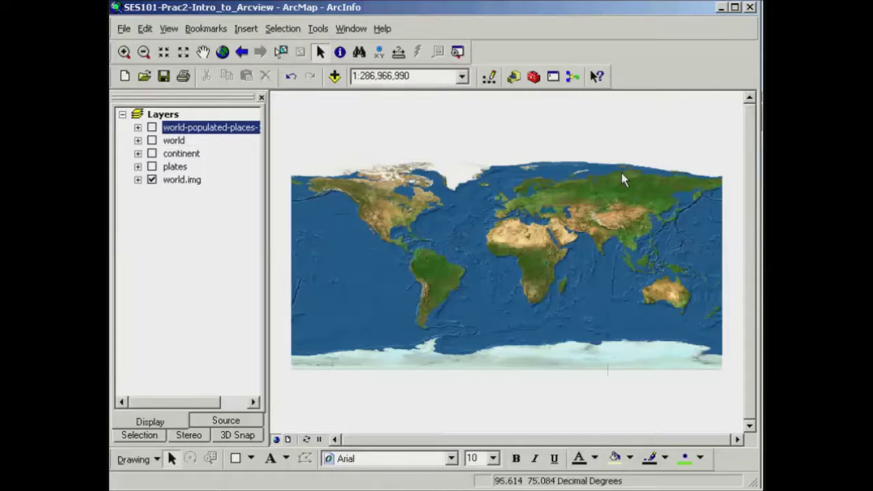
Open the Layers data frame's Properties, showing its current No projection coordinate system
click(163, 114)
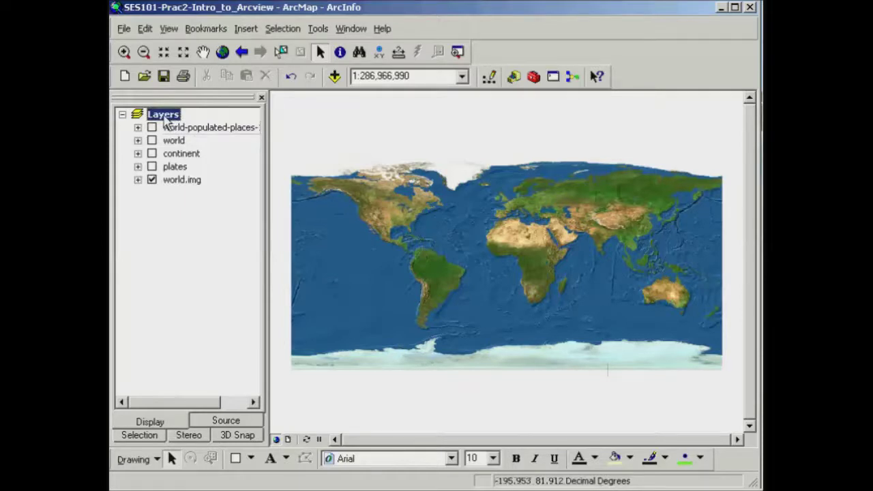
right_click(166, 121)
click(245, 462)
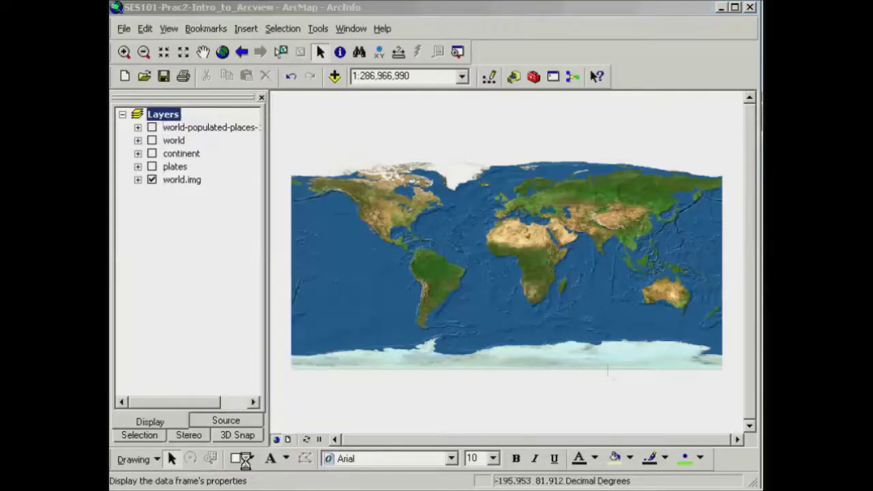
drag(436, 21, 298, 14)
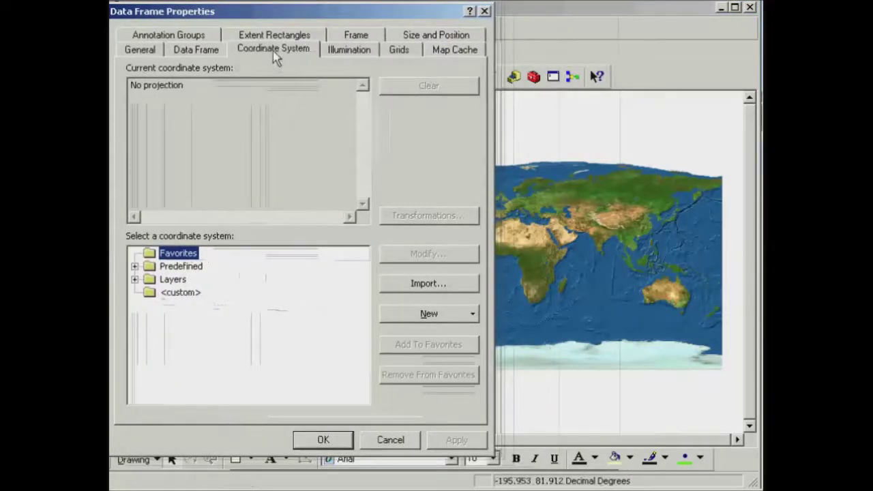
Select Predefined > Projected Coordinate Systems > World > Aitoff (world) as the coordinate system
click(134, 266)
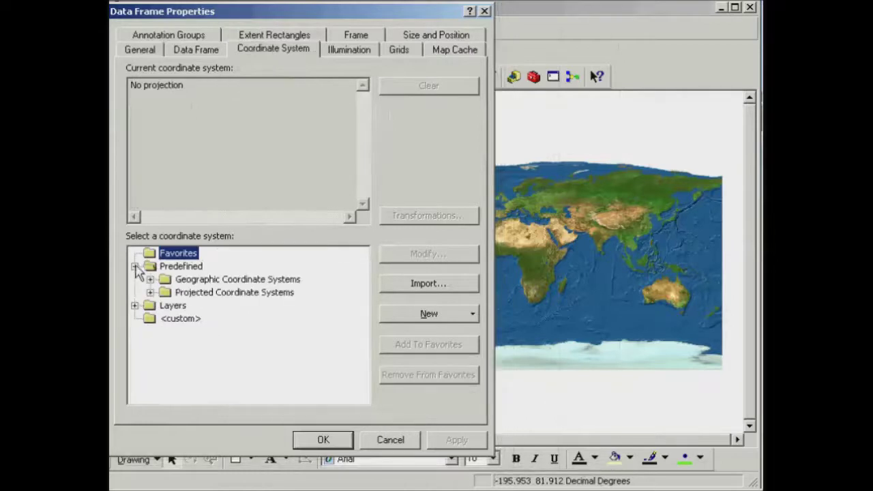
click(150, 292)
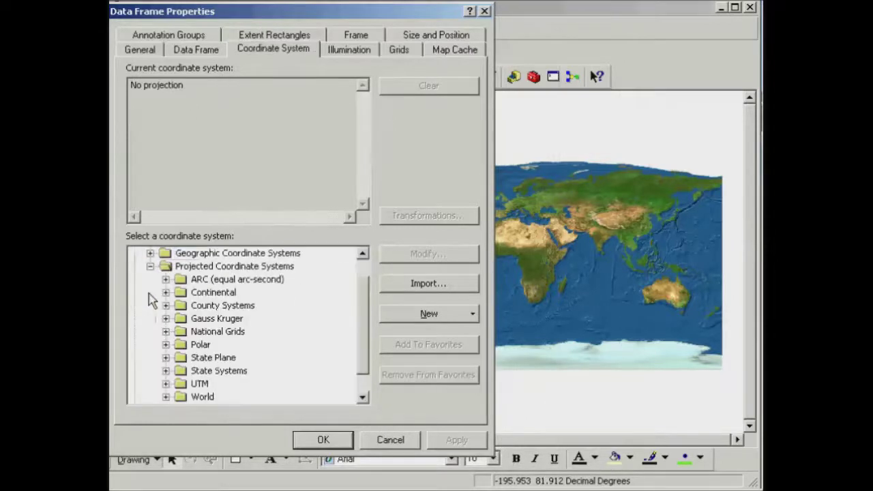
click(165, 398)
mouse_move(362, 298)
mouse_down()
mouse_move(361, 375)
mouse_move(362, 280)
mouse_up()
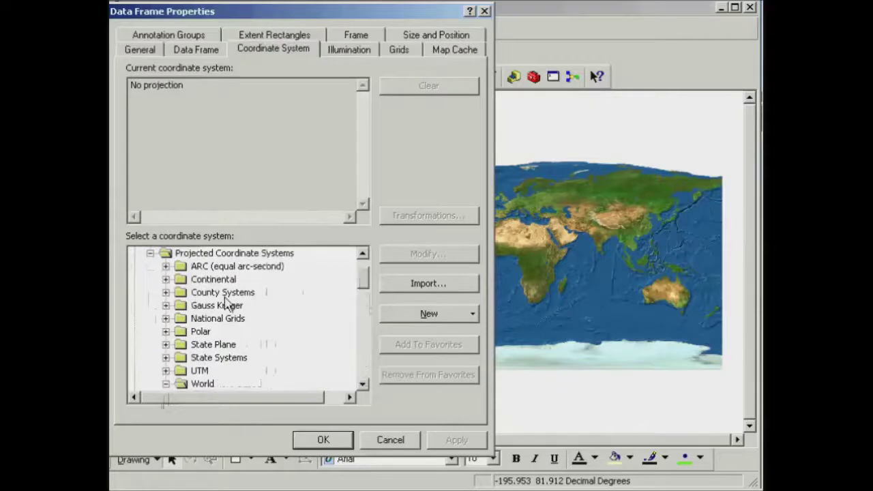
click(362, 384)
click(362, 384)
click(362, 384)
click(362, 383)
click(362, 384)
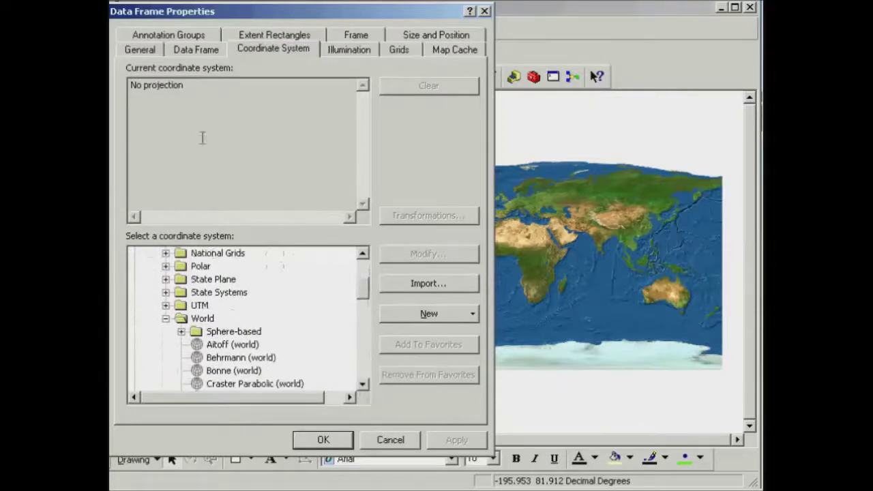
click(363, 384)
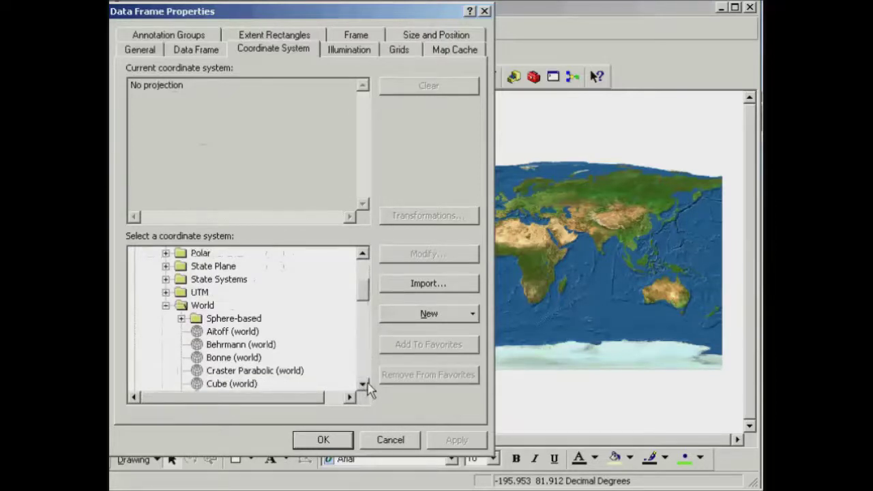
click(365, 384)
click(365, 383)
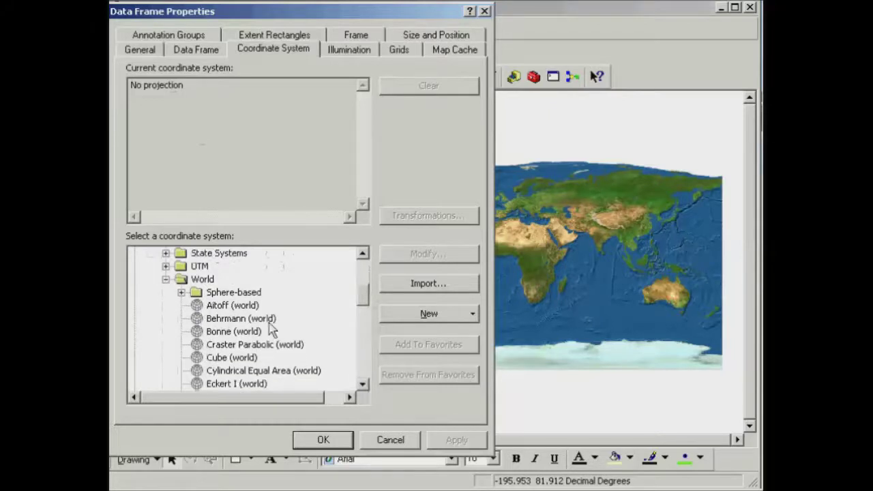
click(225, 308)
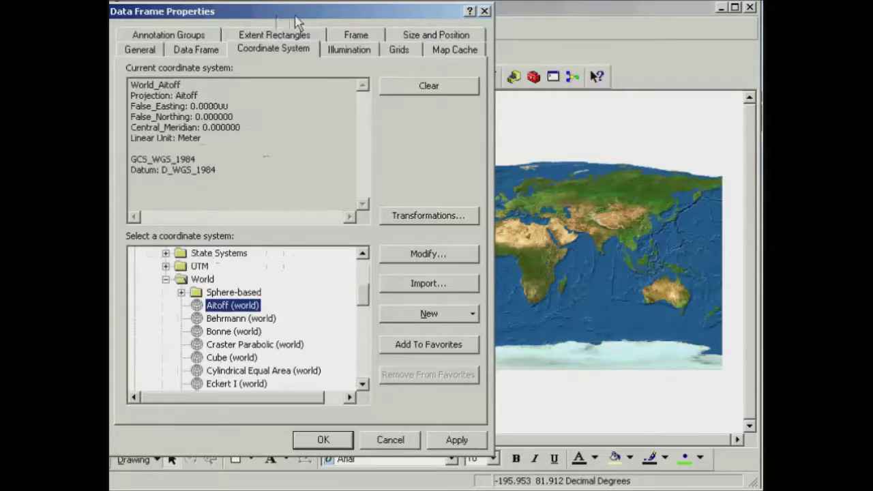
Apply World_Aitoff so world.img redraws as an elliptical Aitoff map
drag(297, 22, 110, 19)
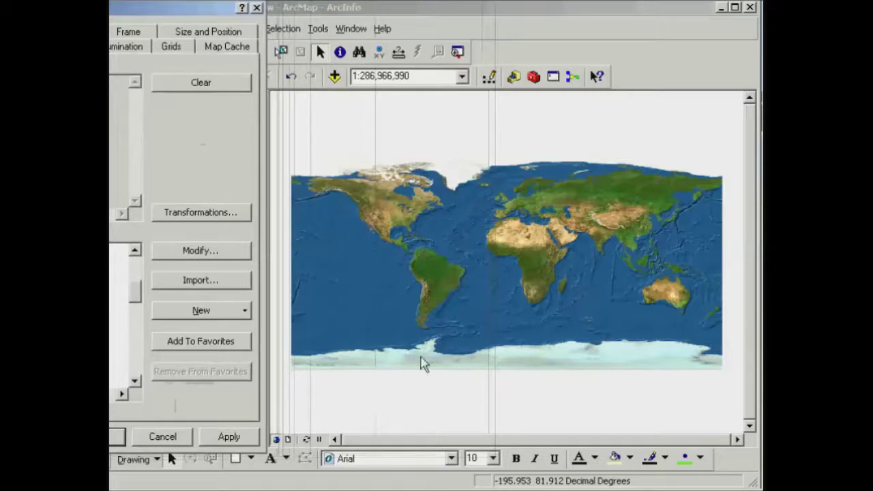
click(228, 437)
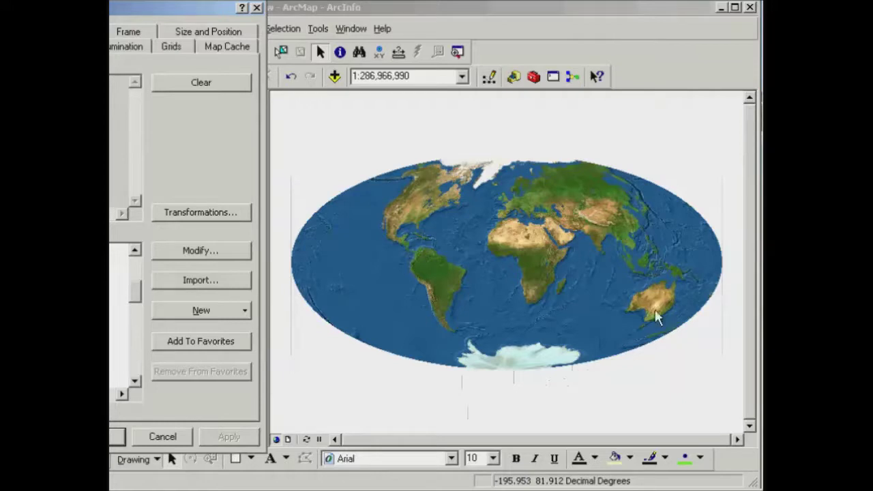
drag(163, 11, 394, 17)
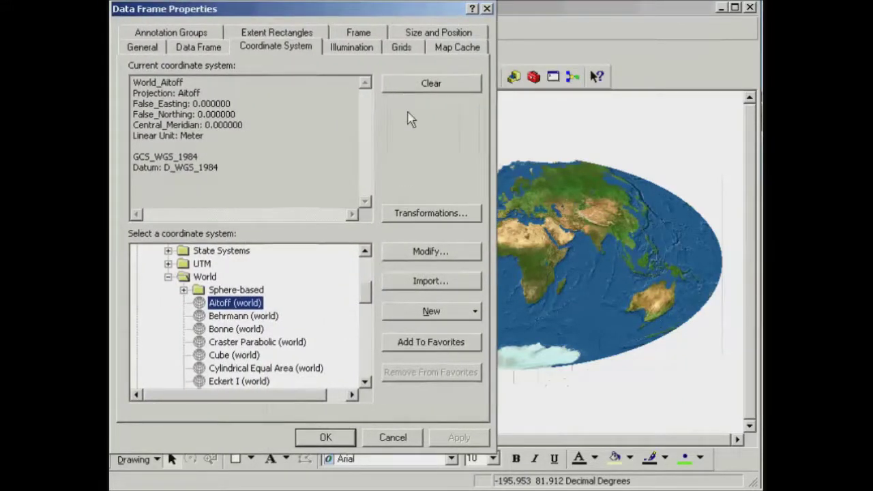
Clear the coordinate system back to No projection and apply it to the map
click(448, 88)
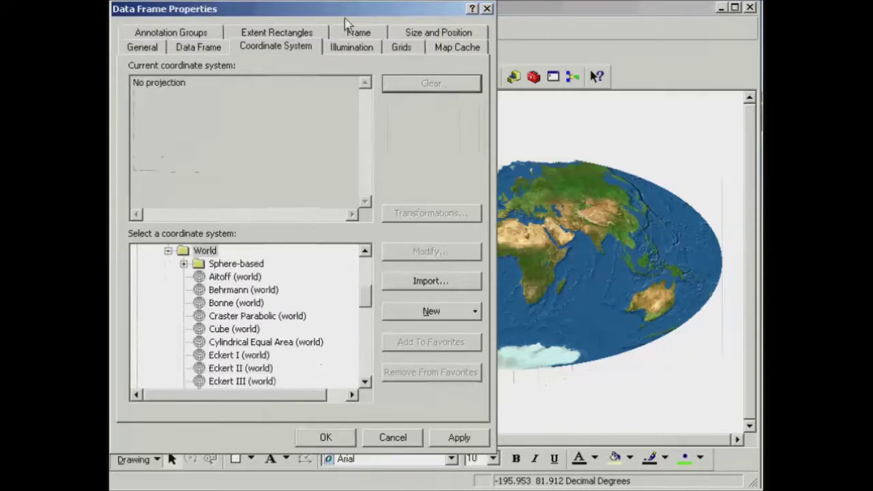
drag(348, 10, 83, 13)
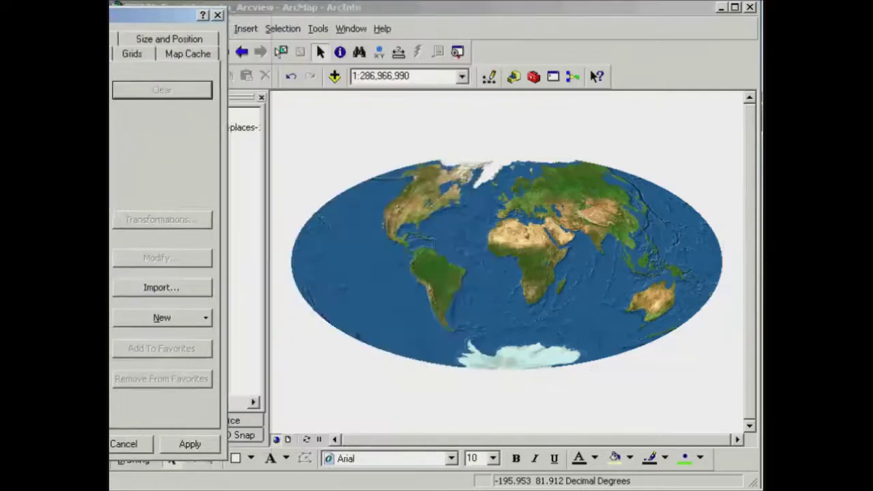
click(197, 443)
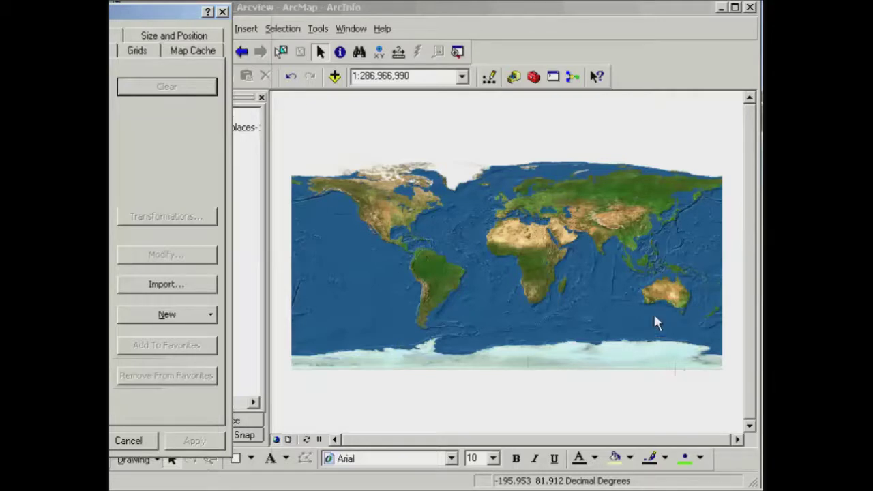
Reselect and apply Aitoff (world) so the map becomes an ellipse again
drag(41, 8, 327, 10)
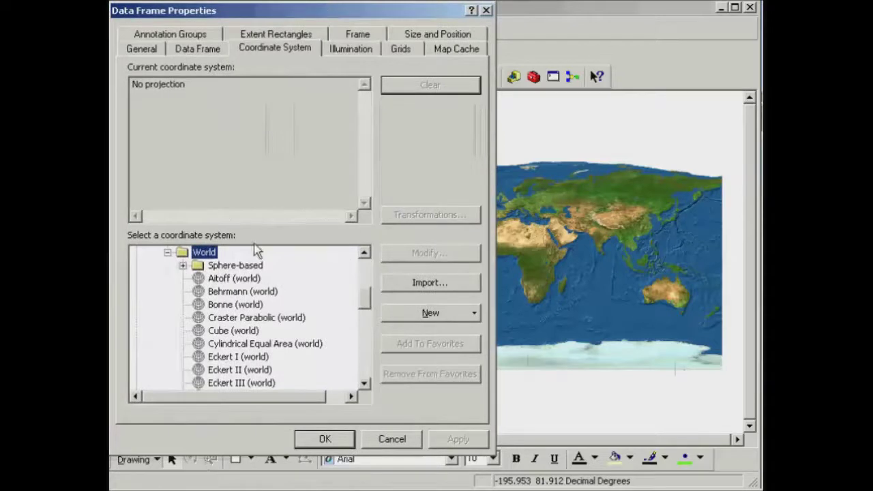
click(213, 278)
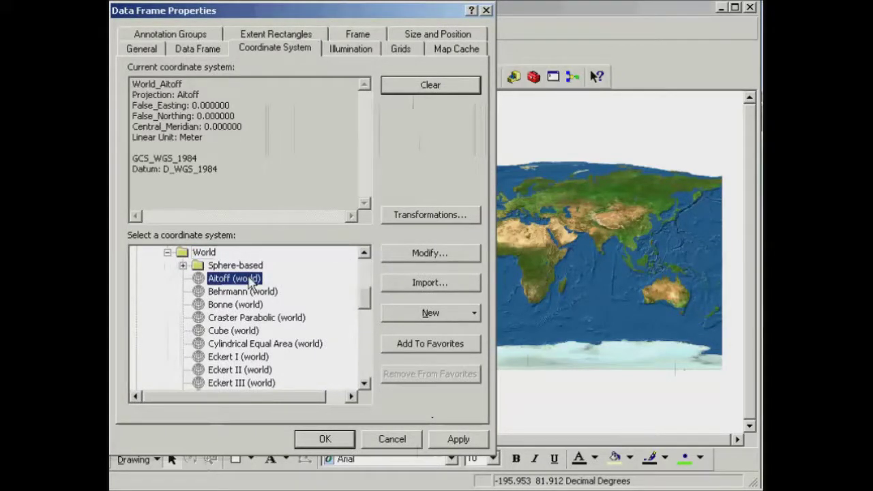
click(455, 440)
drag(390, 16, 183, 18)
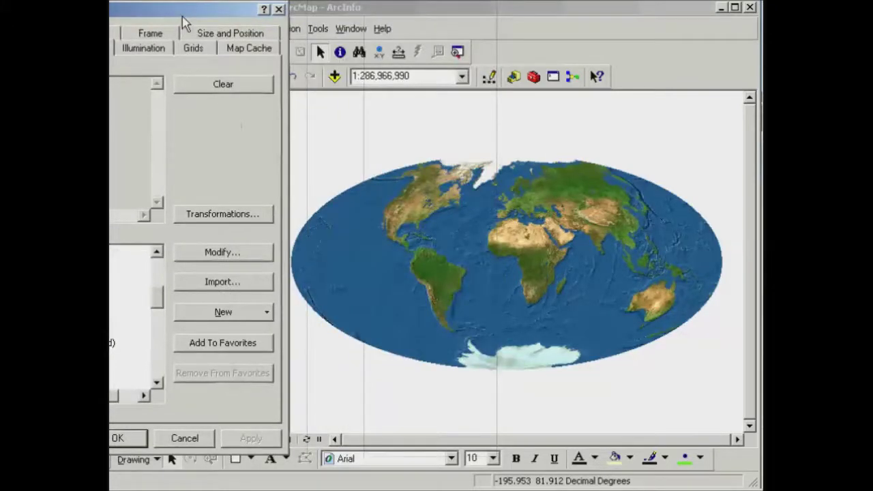
drag(184, 22, 443, 20)
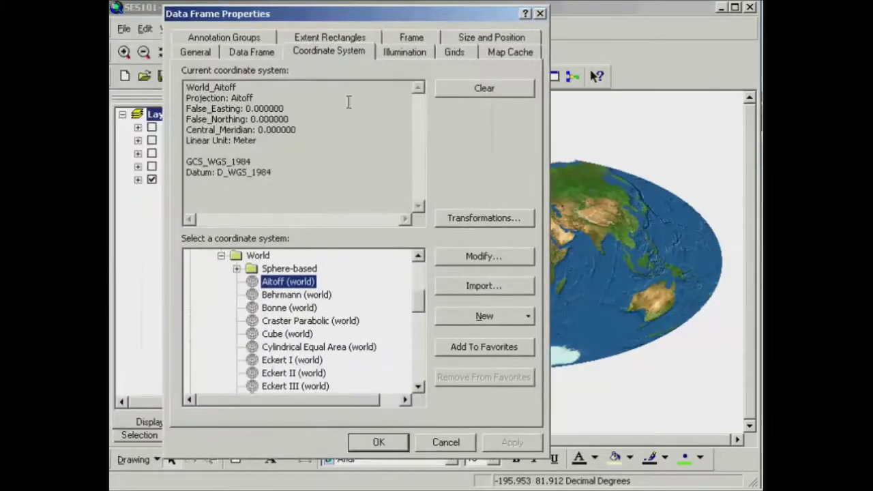
Highlight the Central_Meridian 0 line and open the projection's Modify properties
click(188, 136)
drag(187, 135, 300, 130)
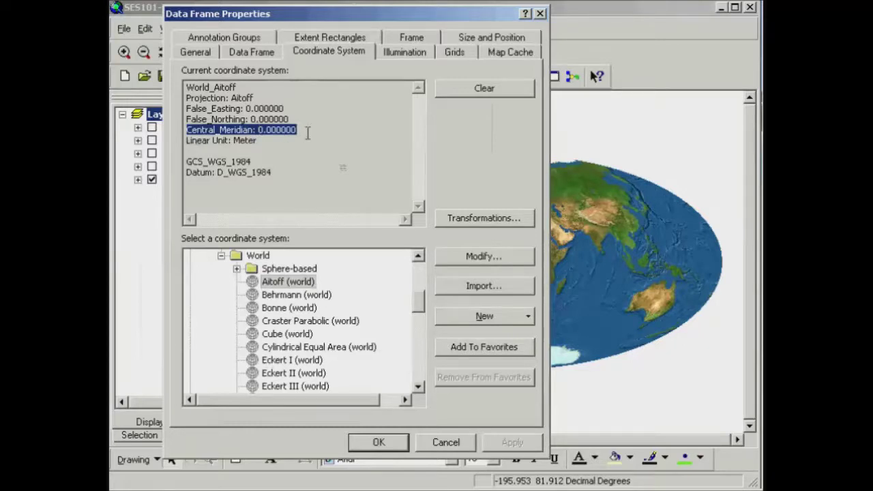
click(506, 259)
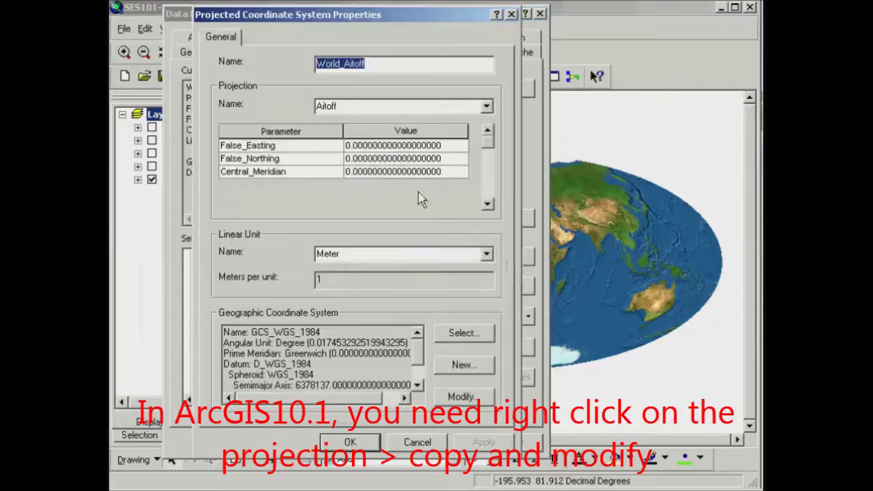
Replace the Central_Meridian value with 175 and confirm the custom World_Aitoff projection
click(447, 172)
drag(442, 171, 340, 174)
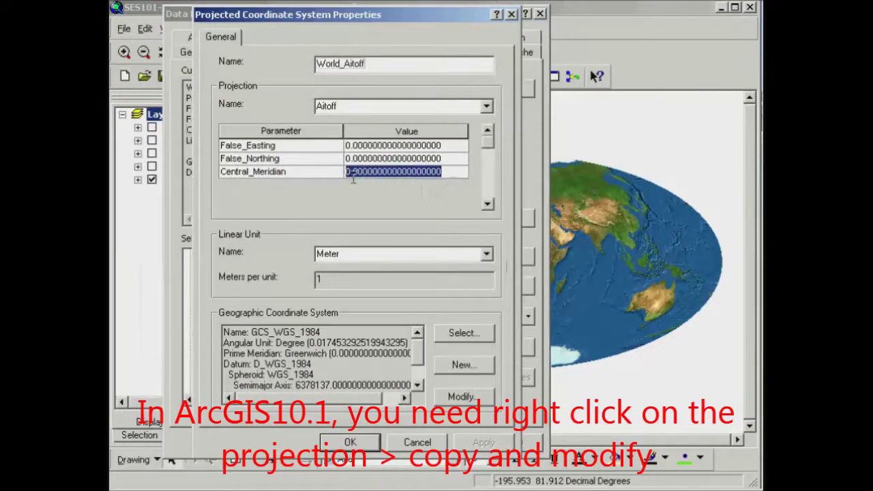
text(1)
text(35)
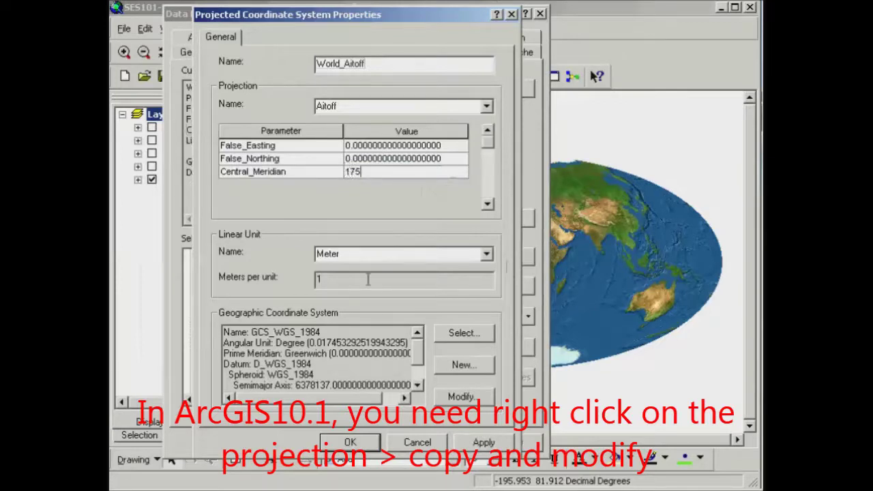
click(344, 442)
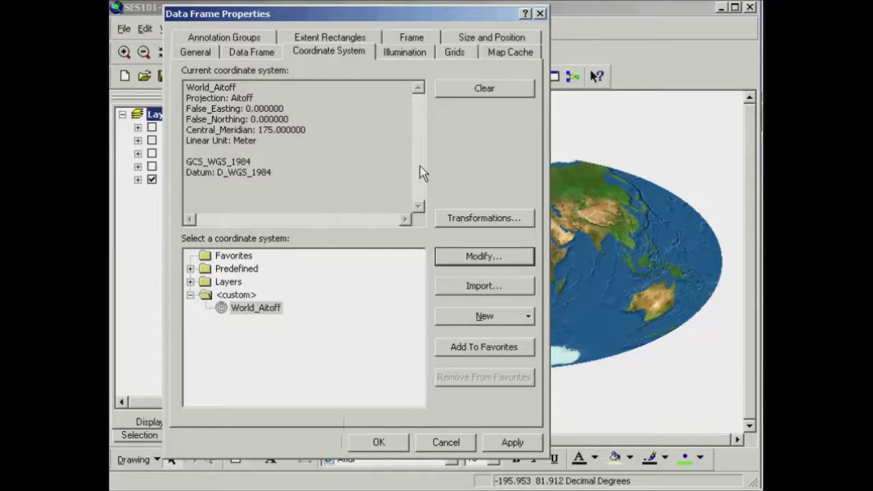
Apply the 175° meridian projection so world.img is Pacific-centred, then close Data Frame Properties
drag(420, 22, 152, 20)
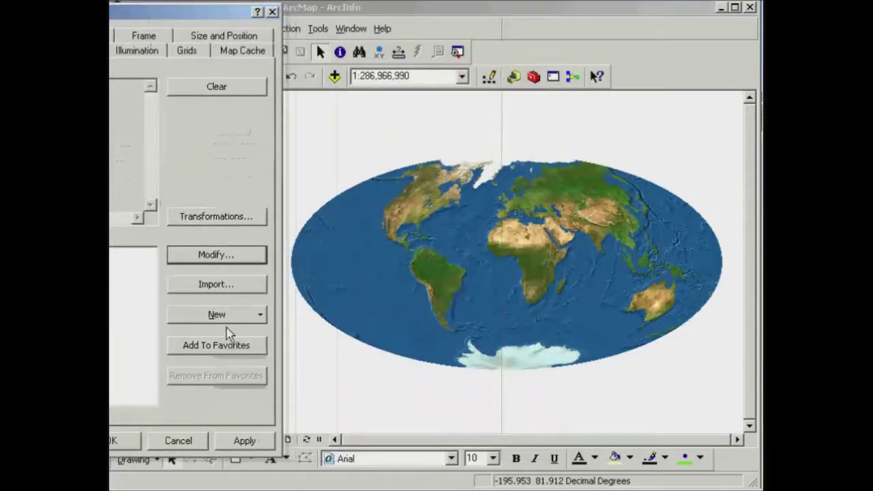
drag(157, 11, 457, 19)
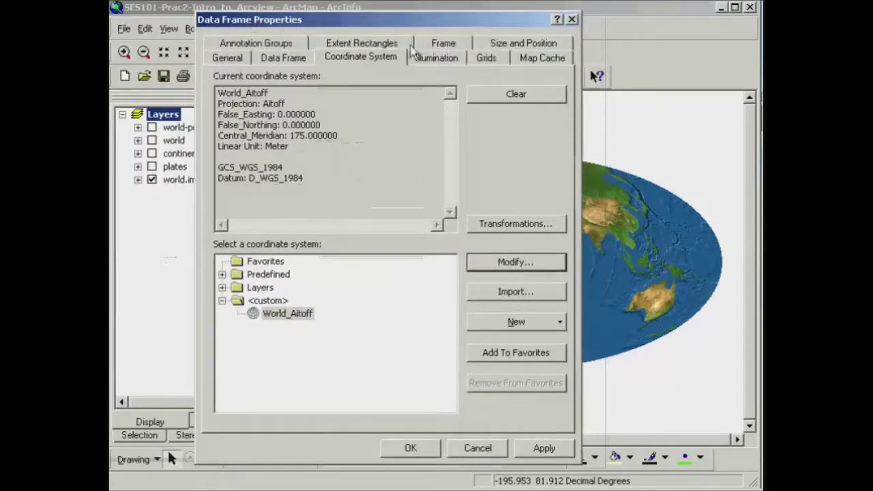
drag(410, 19, 89, 9)
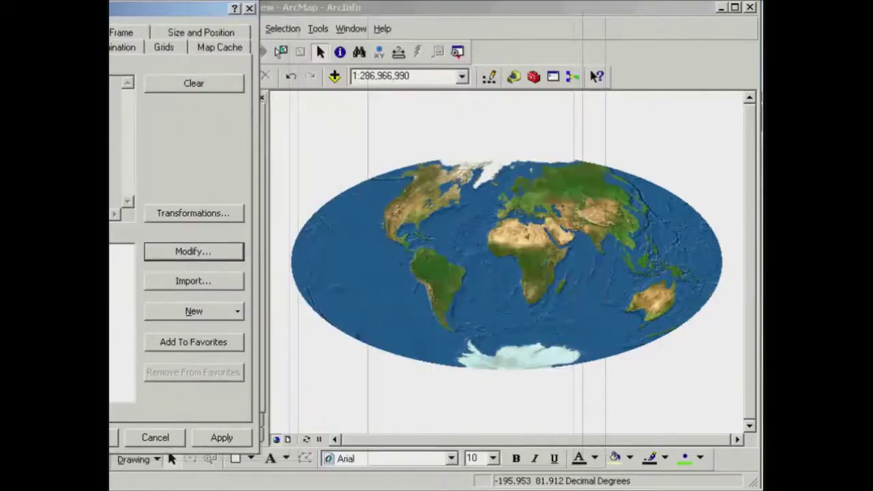
click(220, 439)
click(221, 440)
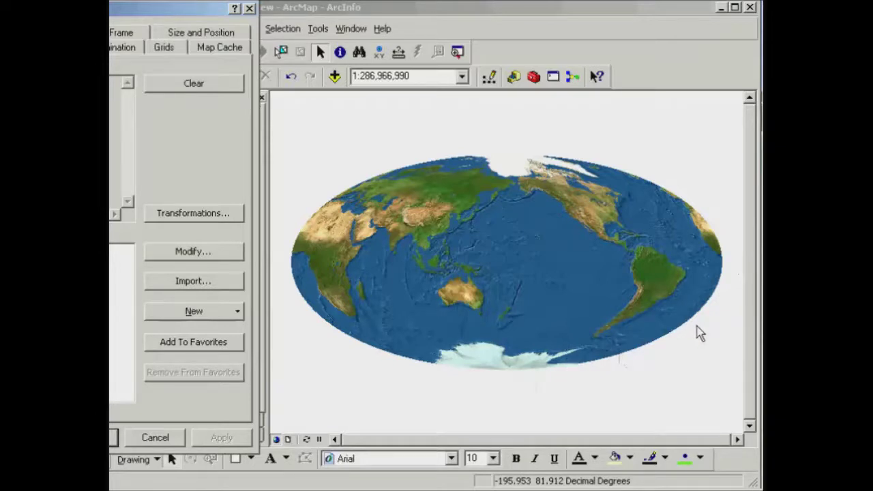
key(Return)
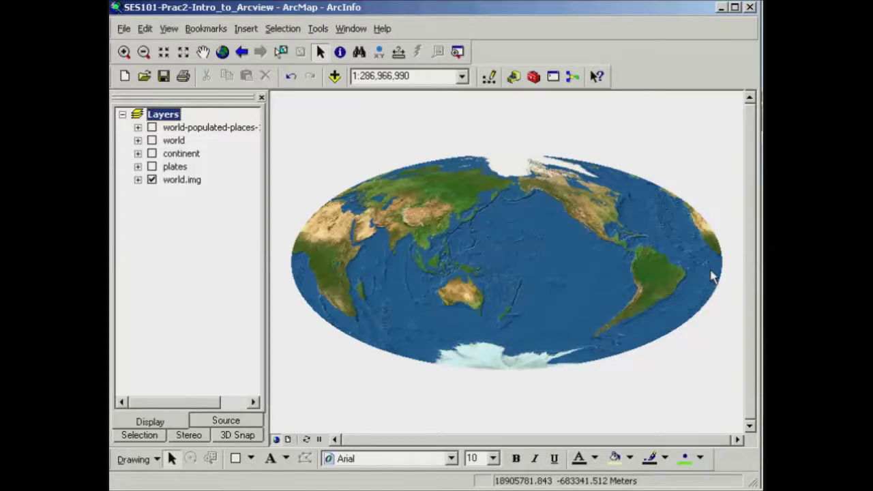
click(398, 54)
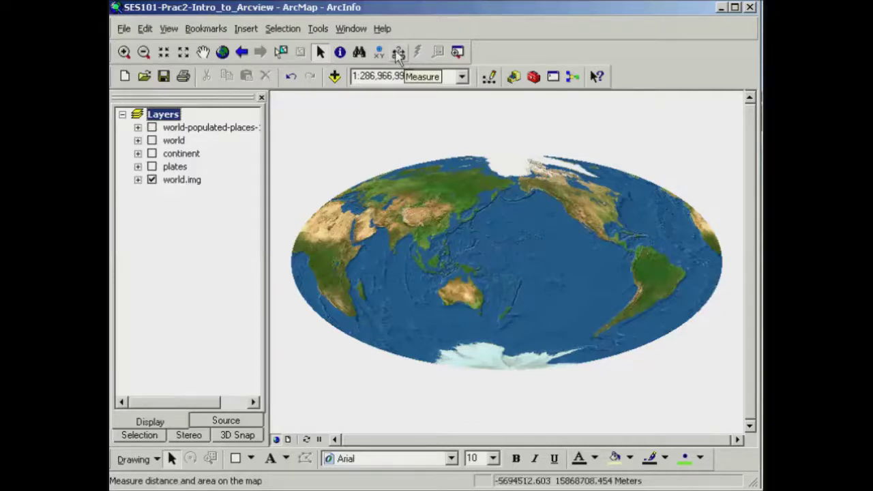
Measure a line across the map (4,251,902.74 m) and set distance units to Kilometers
click(398, 54)
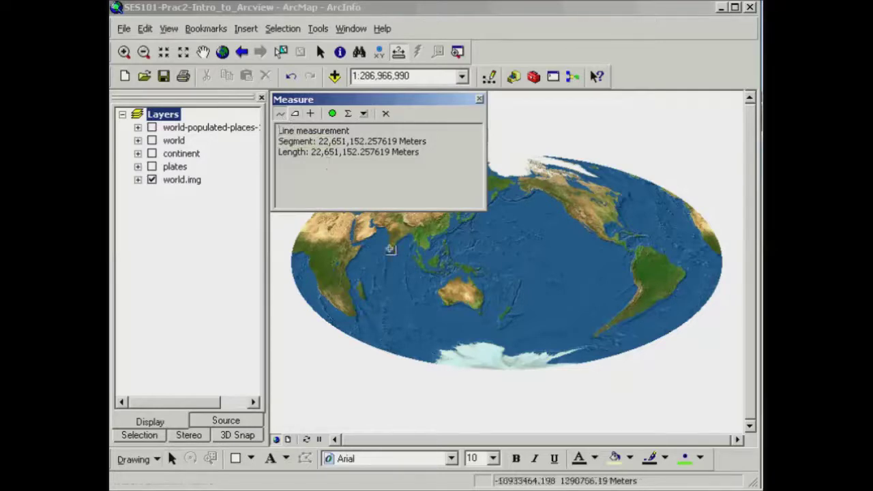
click(439, 295)
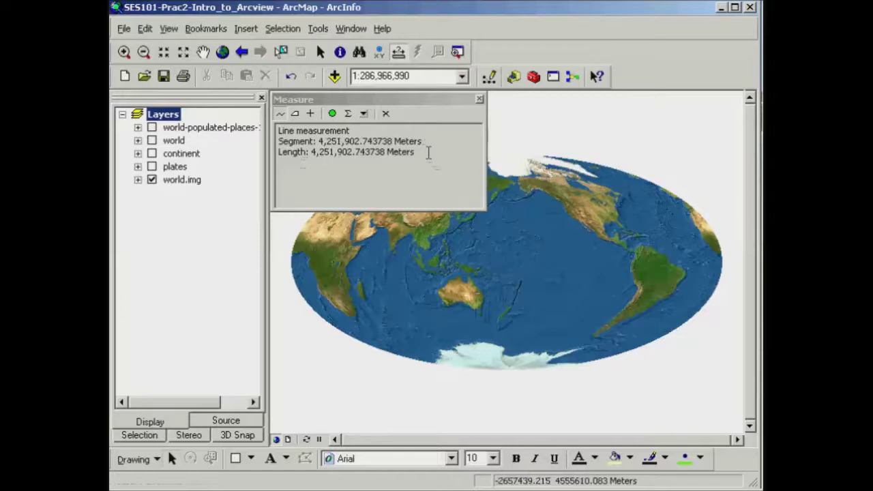
click(363, 114)
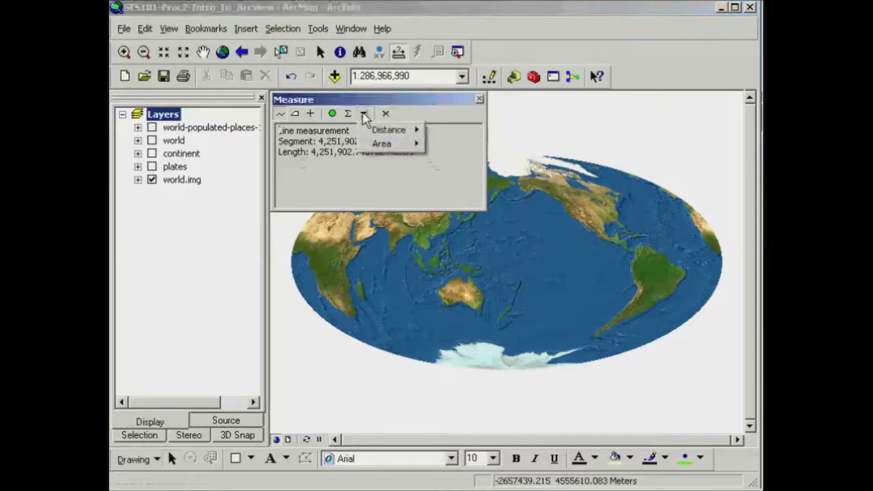
mouse_move(373, 134)
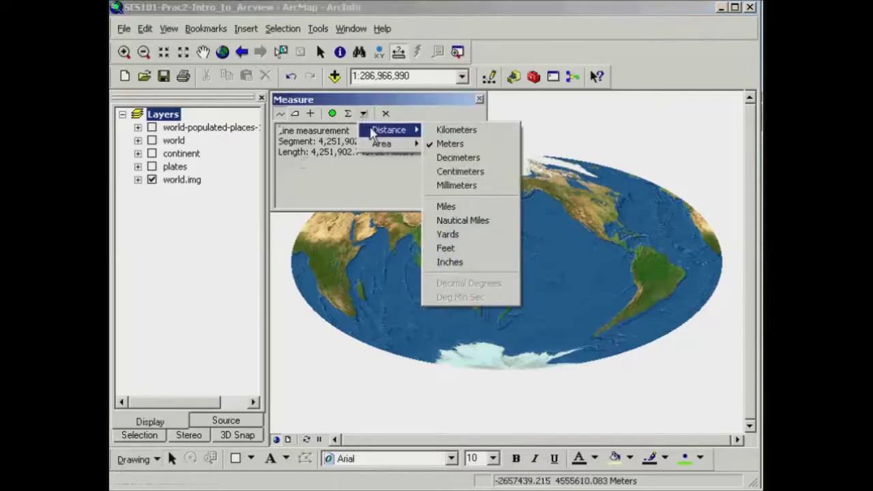
click(477, 128)
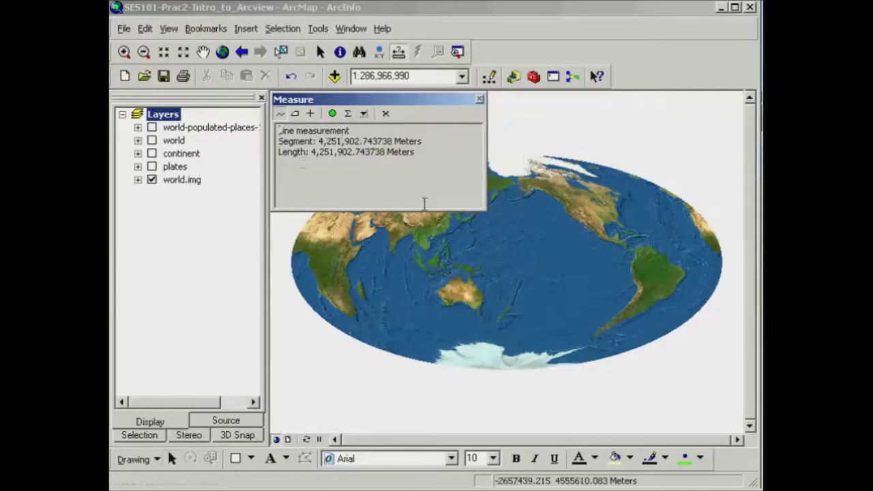
click(297, 116)
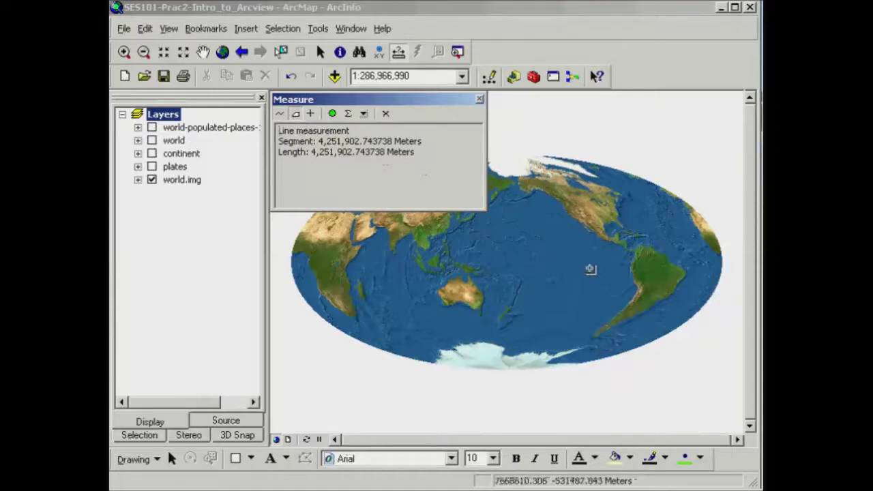
Trace an area around Australia: perimeter 13,528,055.57 m, area 8,191,900,489,438.03 m², then show the area units
click(457, 280)
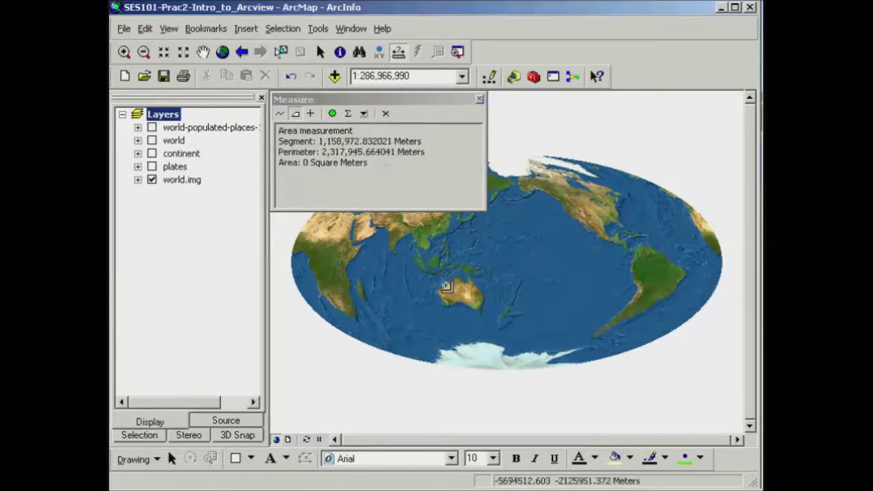
click(467, 304)
click(453, 303)
click(473, 307)
click(478, 286)
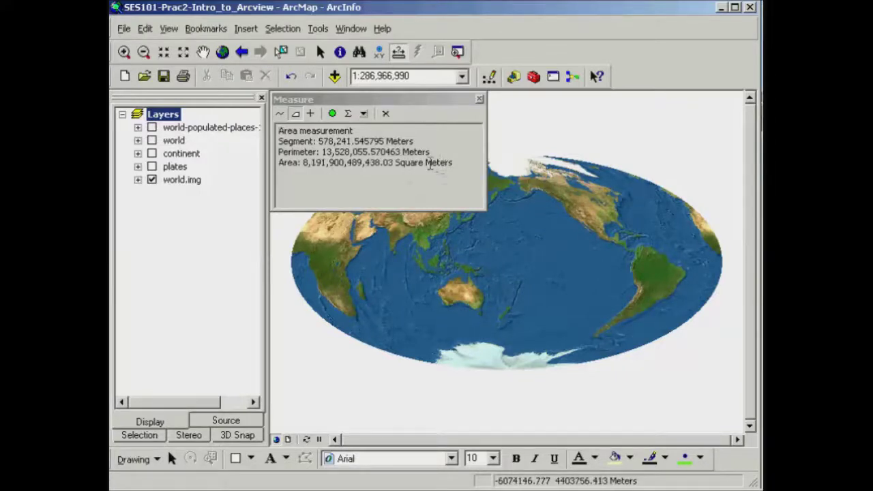
click(364, 113)
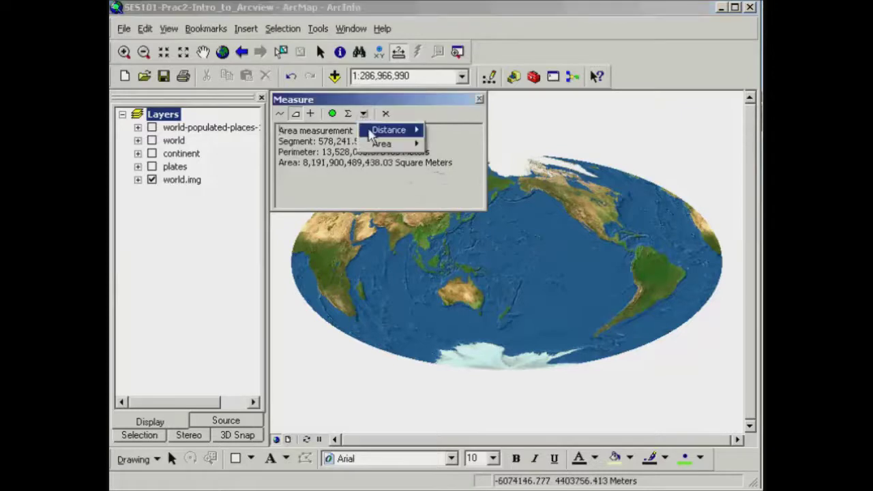
mouse_move(381, 146)
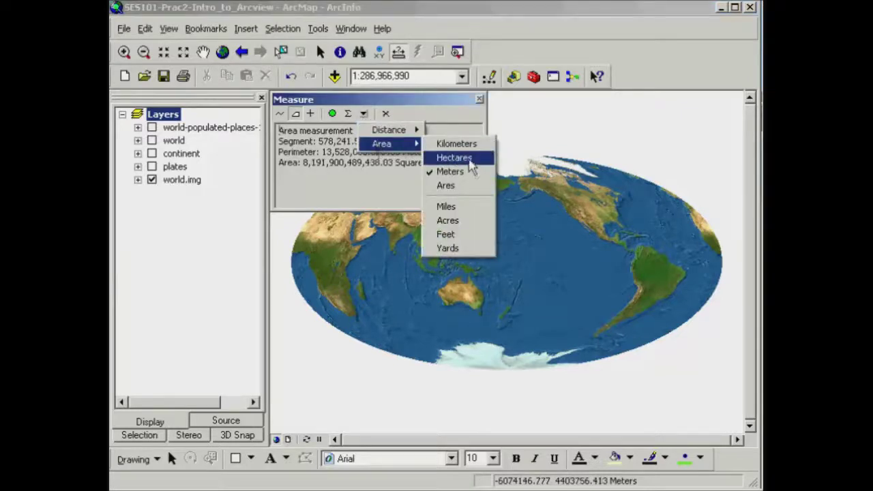